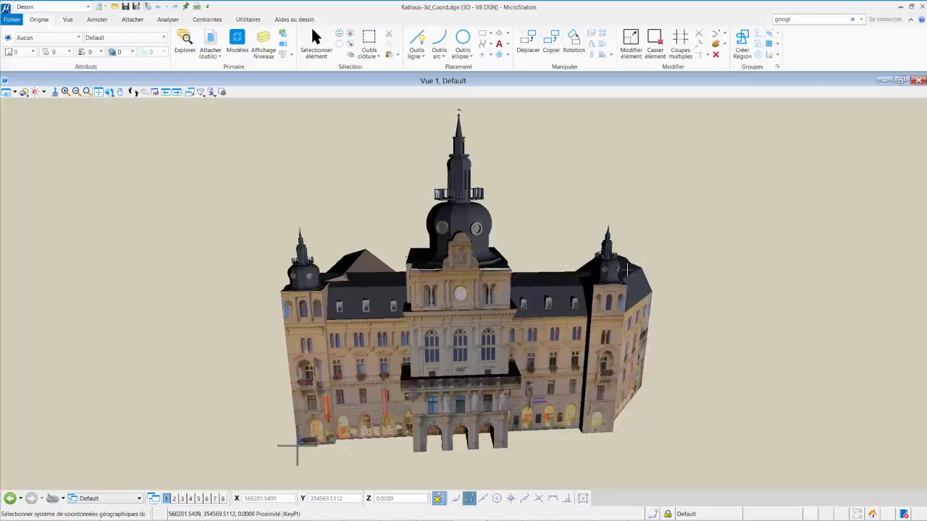
Find the Système de coordonnées command with the search term "coor" and open the current geographic coordinate system information
{"action": "left_click", "coordinate": [770, 23]}
{"action": "type", "text": "coor"}
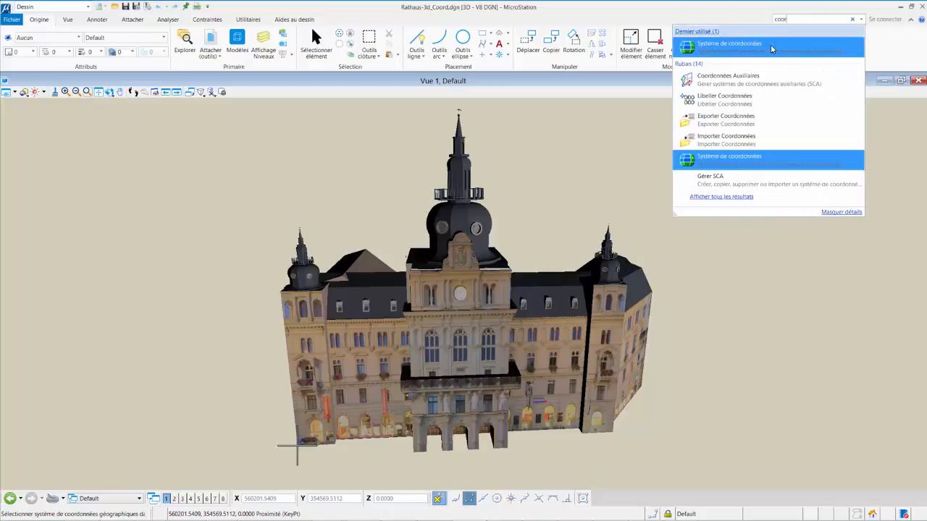
{"action": "mouse_move", "coordinate": [768, 49]}
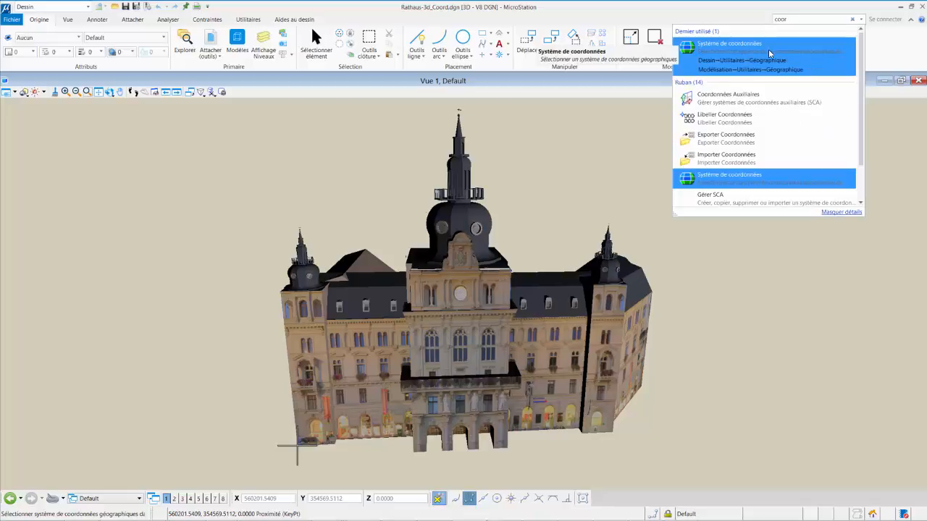
{"action": "left_click", "coordinate": [717, 65]}
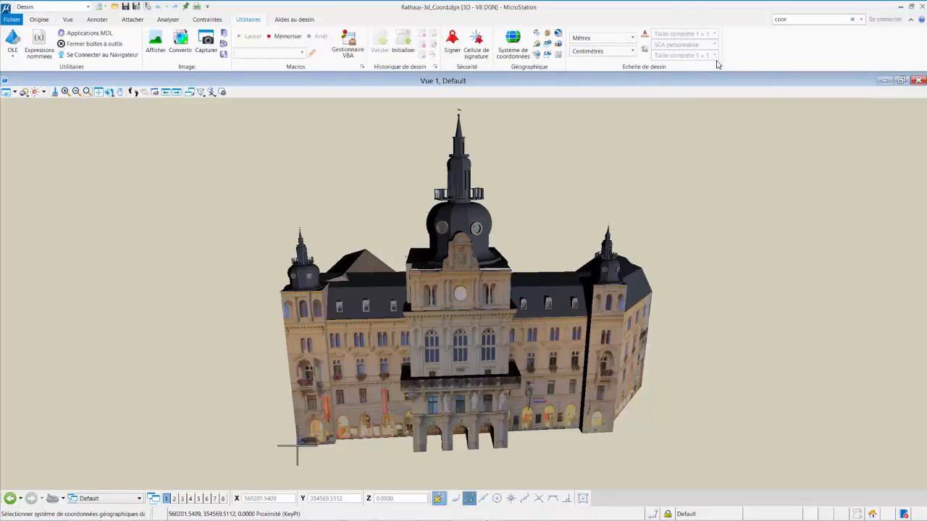
{"action": "left_click", "coordinate": [514, 41]}
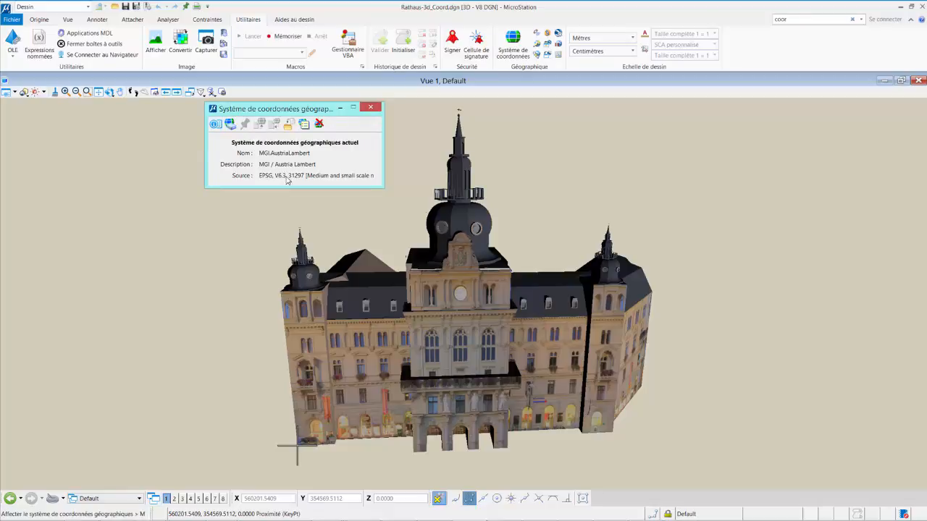
Search the coordinate system library for rgf93, try assigning LL-RGF93 to the drawing, and cancel the change
{"action": "left_click", "coordinate": [230, 123]}
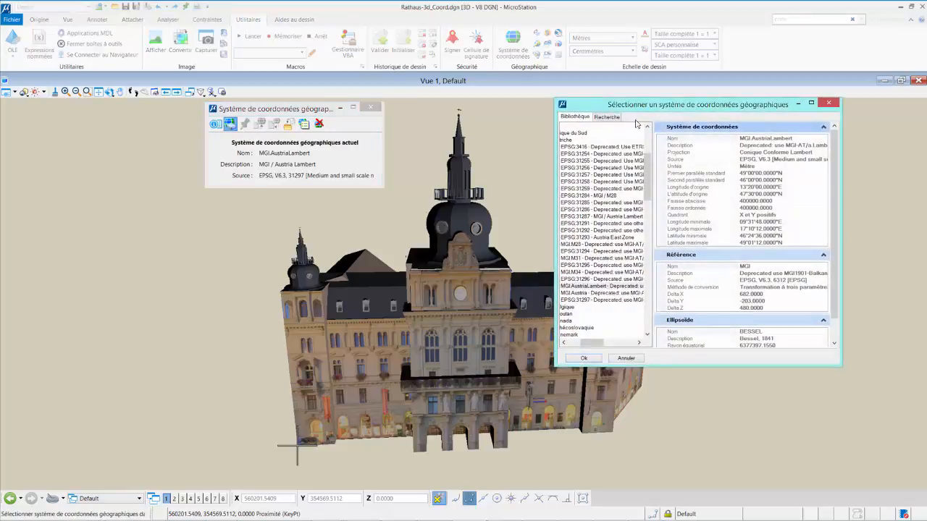
{"action": "left_click", "coordinate": [606, 117]}
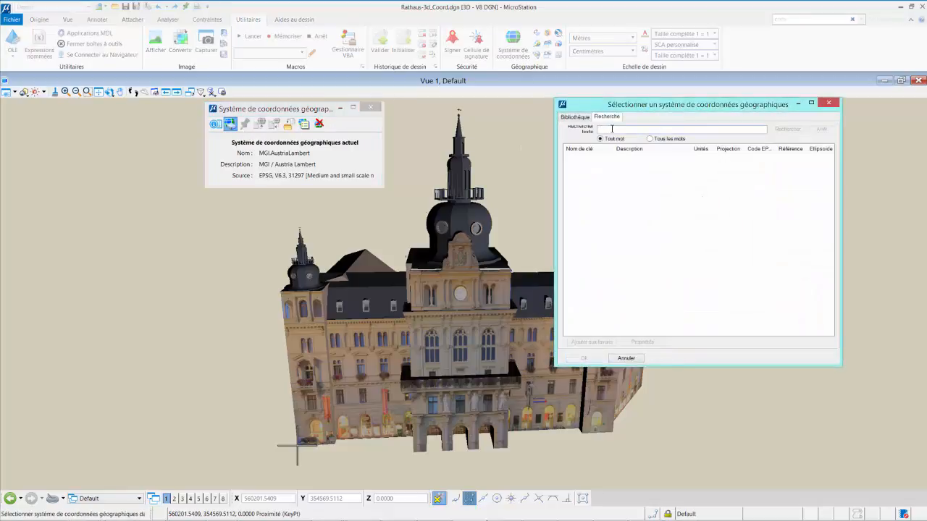
{"action": "type", "text": "gf93"}
{"action": "key", "text": "Return"}
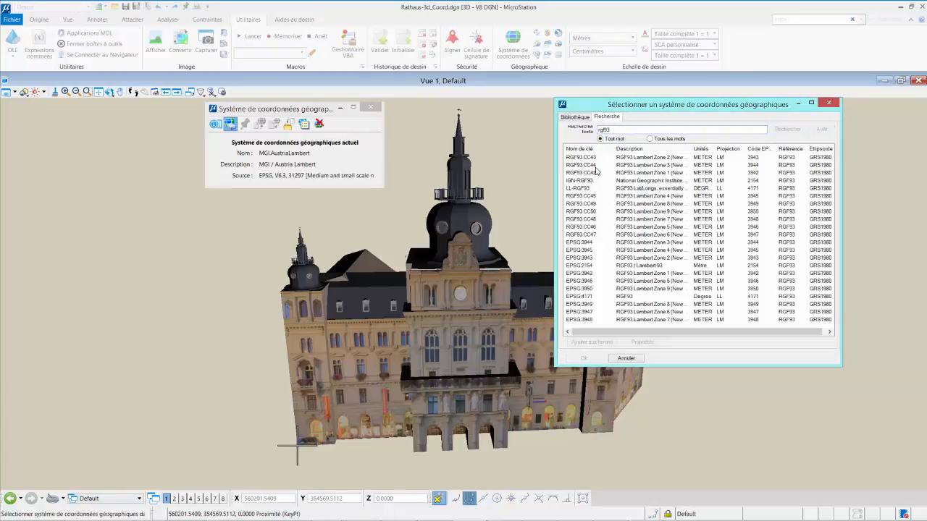
{"action": "left_click", "coordinate": [582, 188]}
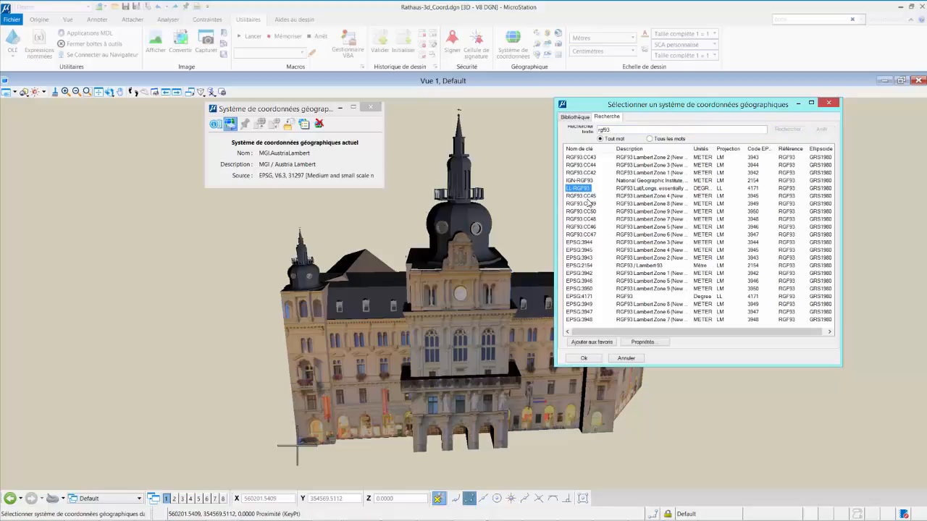
{"action": "left_click", "coordinate": [586, 358]}
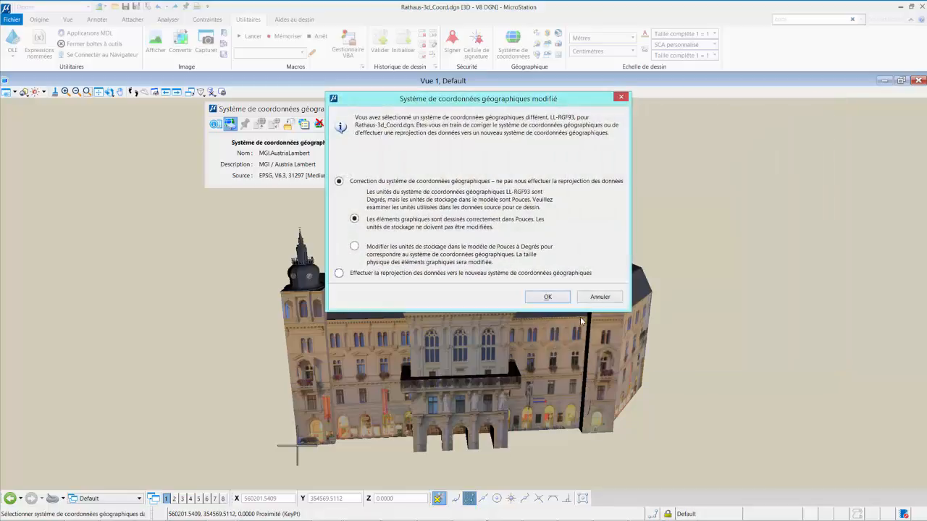
{"action": "left_click", "coordinate": [591, 298]}
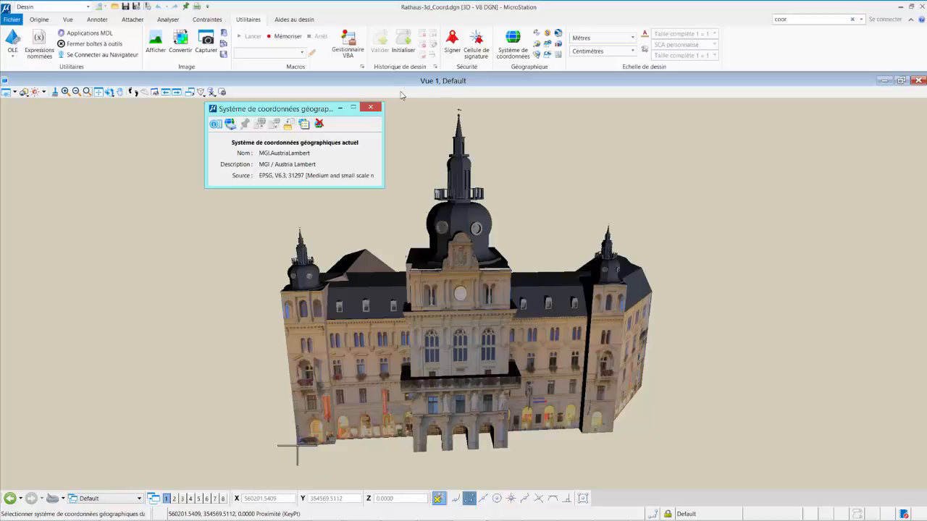
{"action": "left_click", "coordinate": [370, 107]}
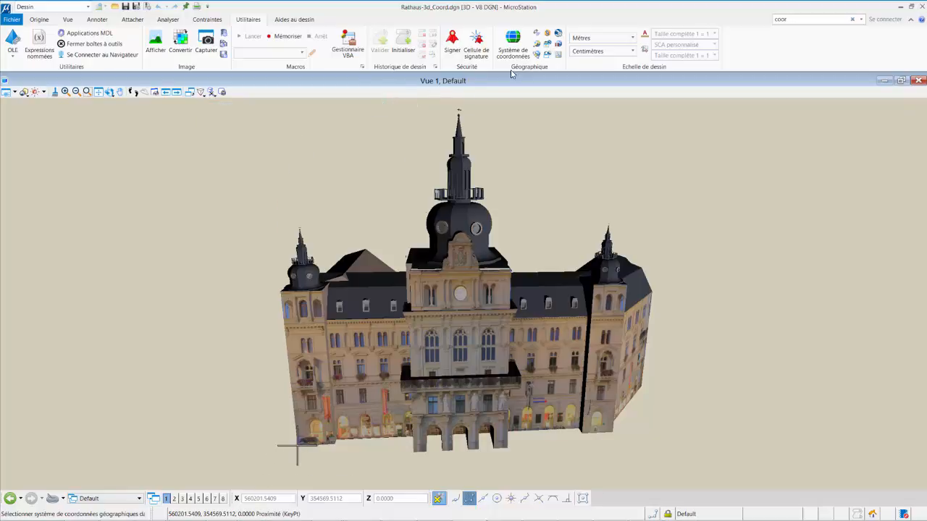
Open the Google Earth export settings and try the altitude modes, returning to Relatif au sol
{"action": "left_click", "coordinate": [559, 34]}
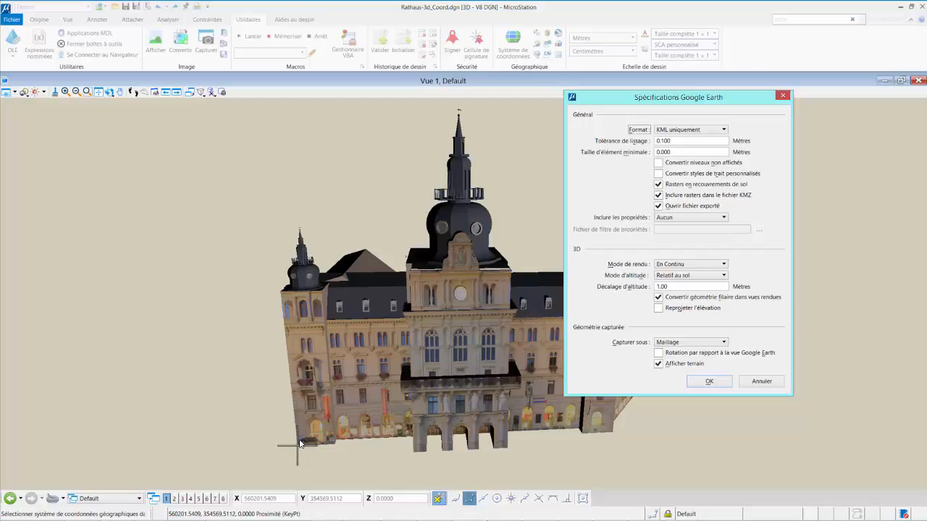
{"action": "left_click", "coordinate": [712, 276]}
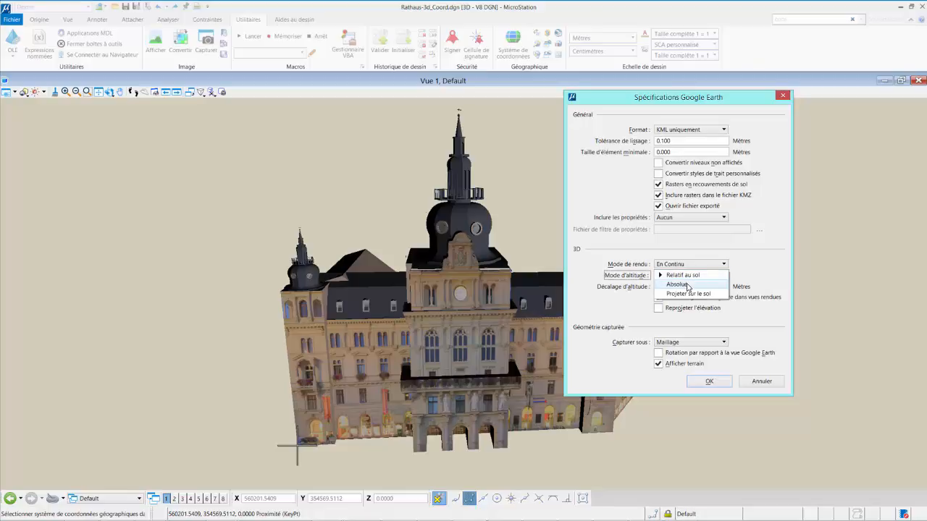
{"action": "left_click", "coordinate": [688, 294]}
{"action": "left_click", "coordinate": [687, 278]}
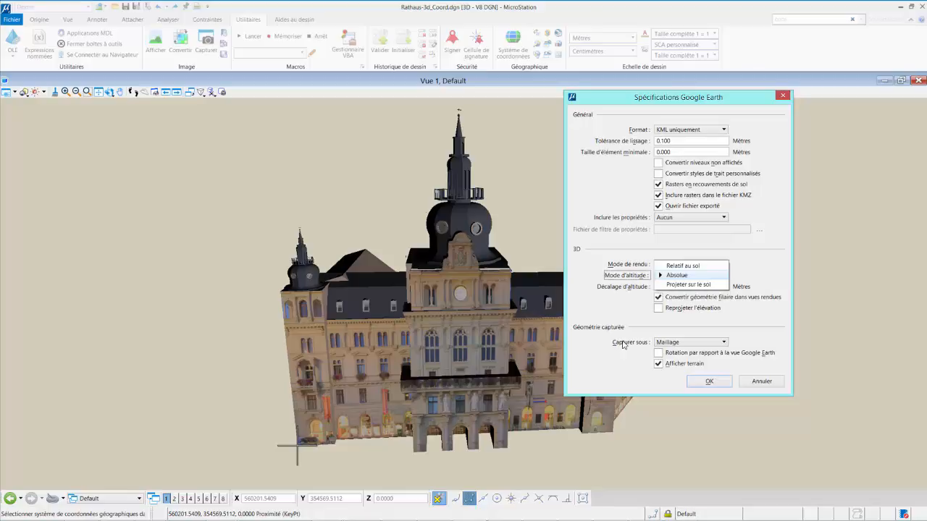
{"action": "left_click", "coordinate": [684, 266]}
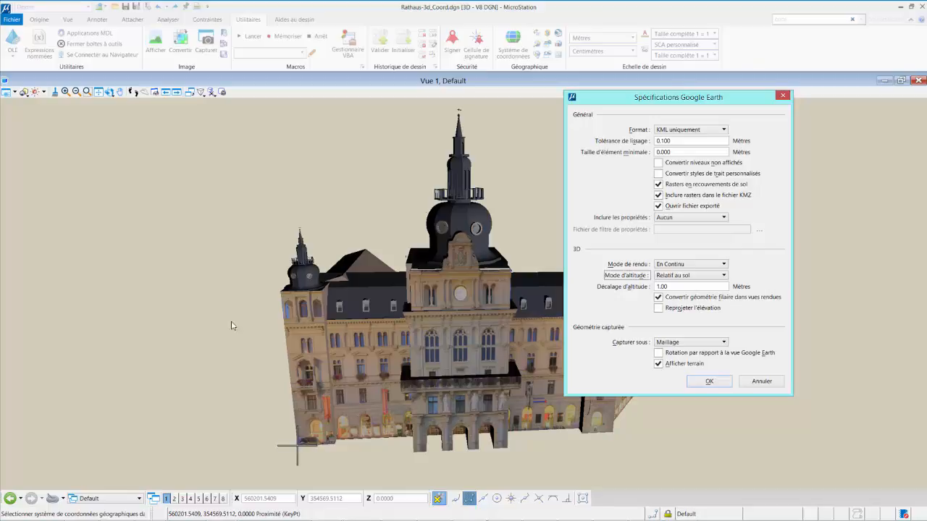
{"action": "left_click", "coordinate": [686, 291]}
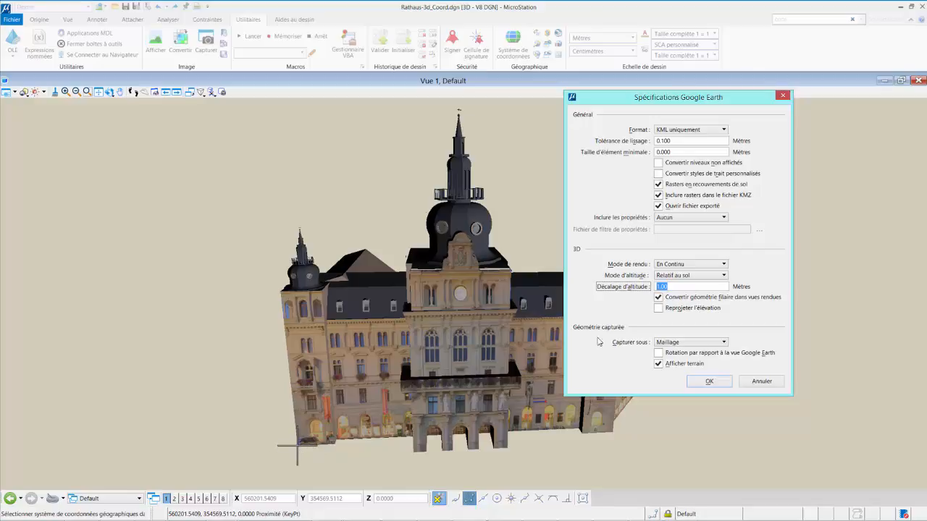
Set the Google Earth altitude mode to Absolue and the altitude offset to 5 metres
{"action": "left_click", "coordinate": [680, 276]}
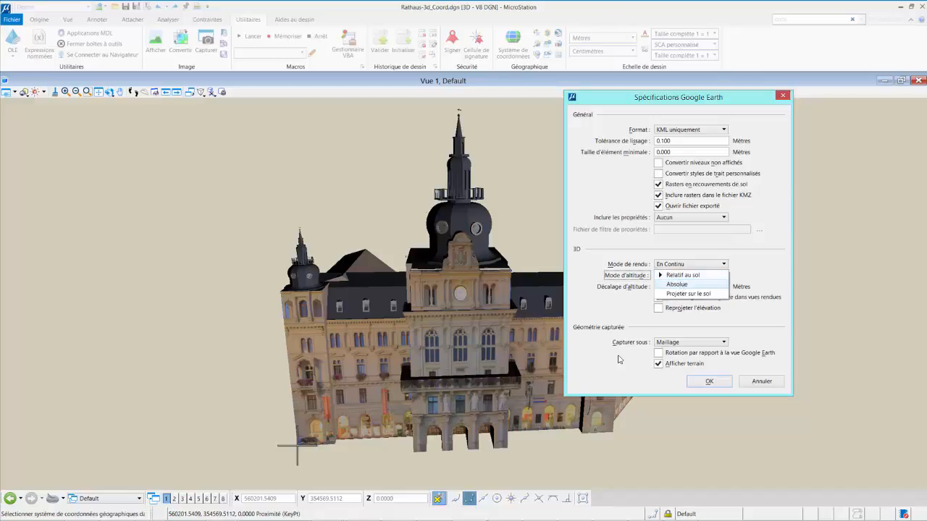
{"action": "left_click", "coordinate": [680, 283]}
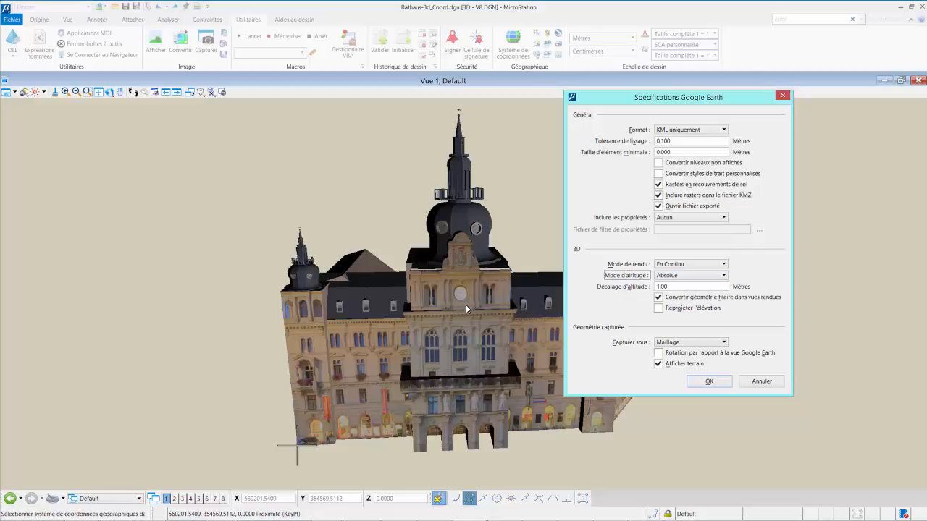
{"action": "left_click", "coordinate": [679, 288]}
{"action": "double_click", "coordinate": [706, 289]}
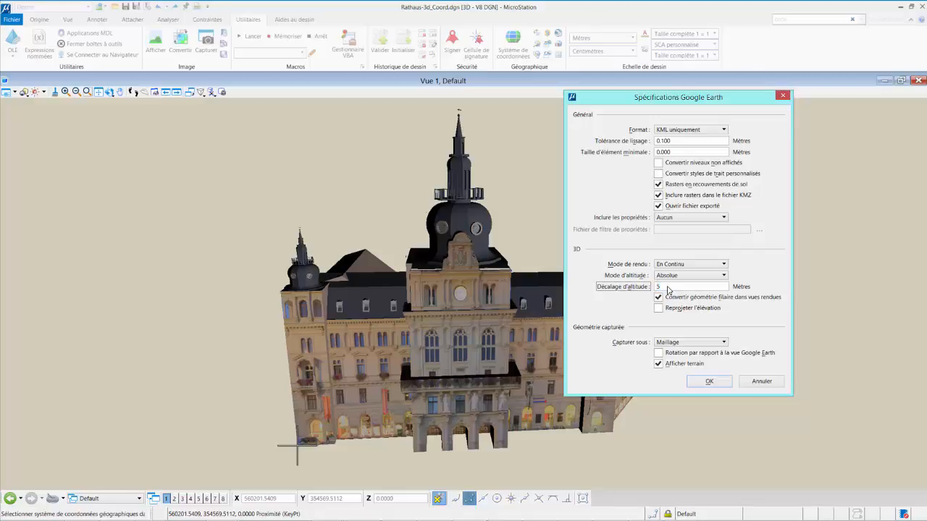
{"action": "key", "text": "Tab"}
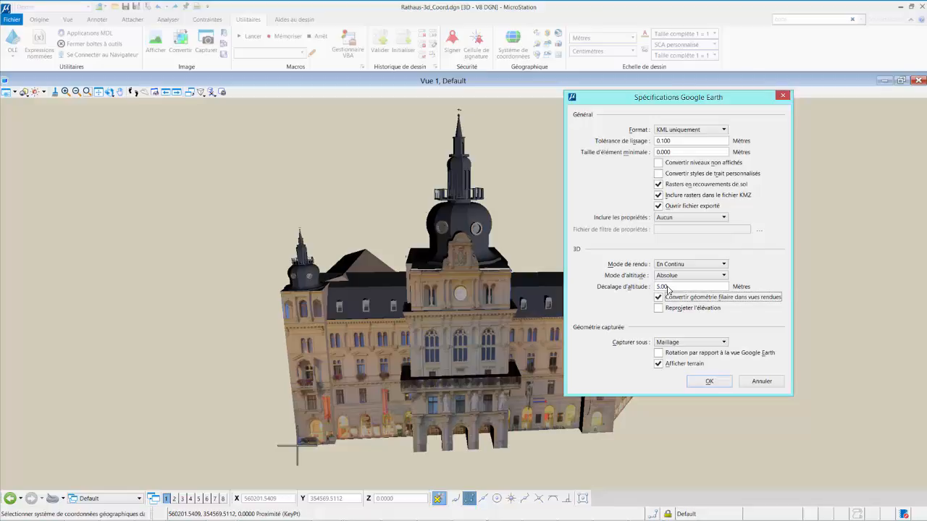
Set the altitude offset to 0 metres and the altitude mode to Relatif au sol, and apply the Google Earth settings
{"action": "left_click", "coordinate": [670, 287]}
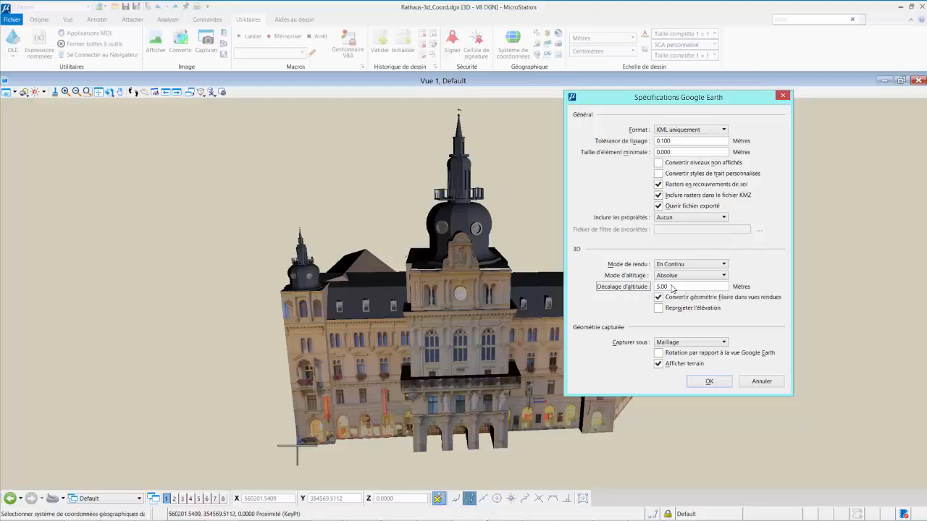
{"action": "left_click", "coordinate": [674, 276]}
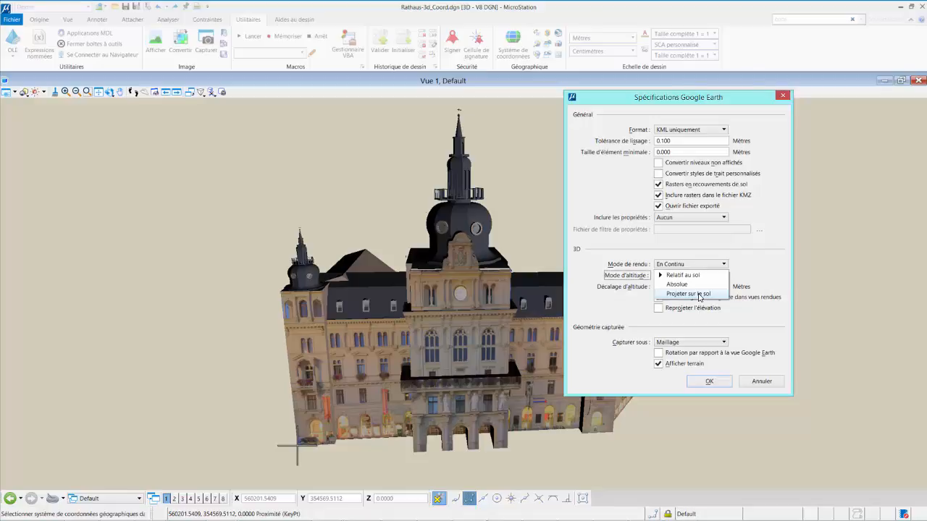
{"action": "left_click", "coordinate": [694, 276]}
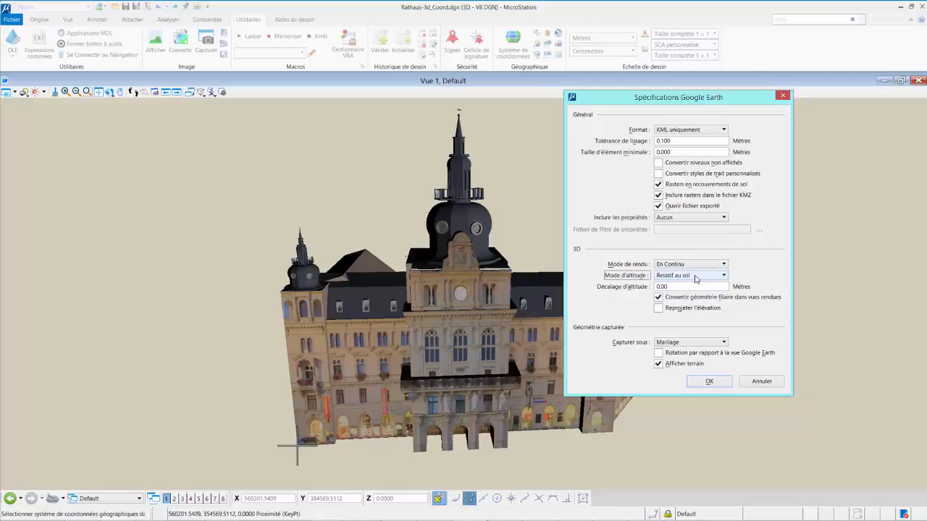
{"action": "left_click", "coordinate": [706, 381]}
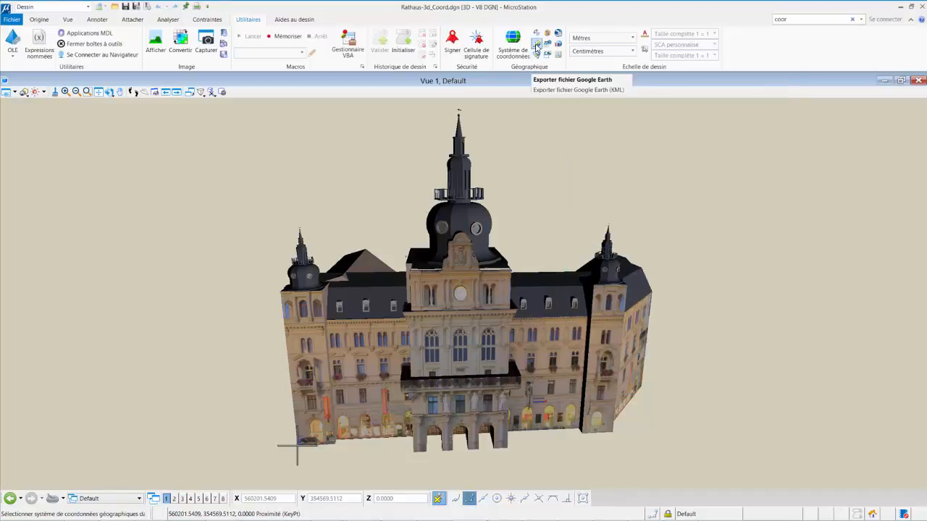
Export the model to Google Earth as Rathaus-3d_Coord.kmz in the Modeles_3D folder, replacing the existing file
{"action": "left_click", "coordinate": [538, 54]}
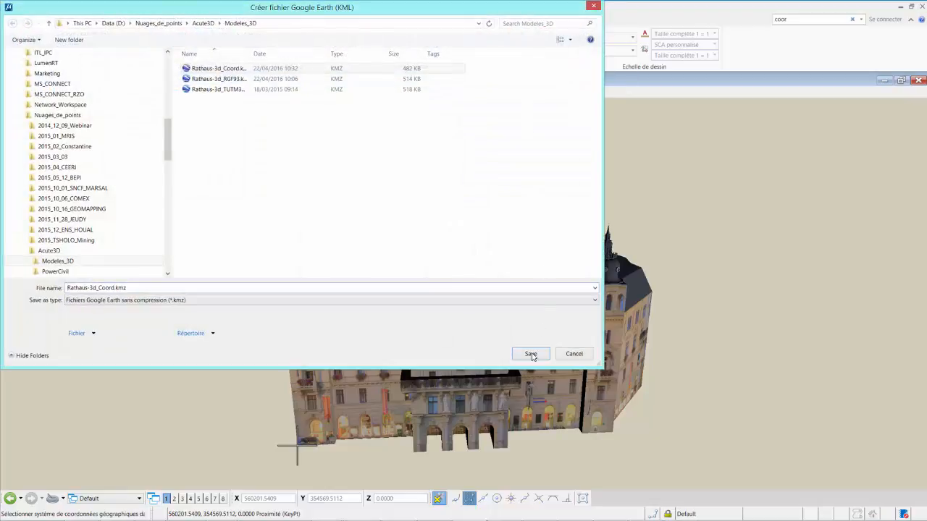
{"action": "left_click", "coordinate": [530, 354]}
{"action": "left_click", "coordinate": [514, 266]}
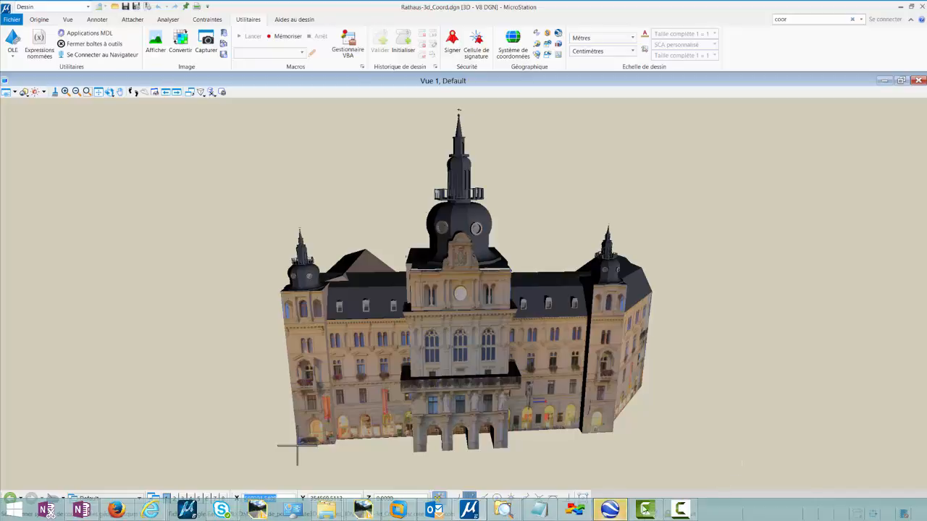
Switch to Google Earth, reload Rathaus-3d_Coord.kmz, and examine the town hall model among the surrounding buildings
{"action": "left_click", "coordinate": [611, 509]}
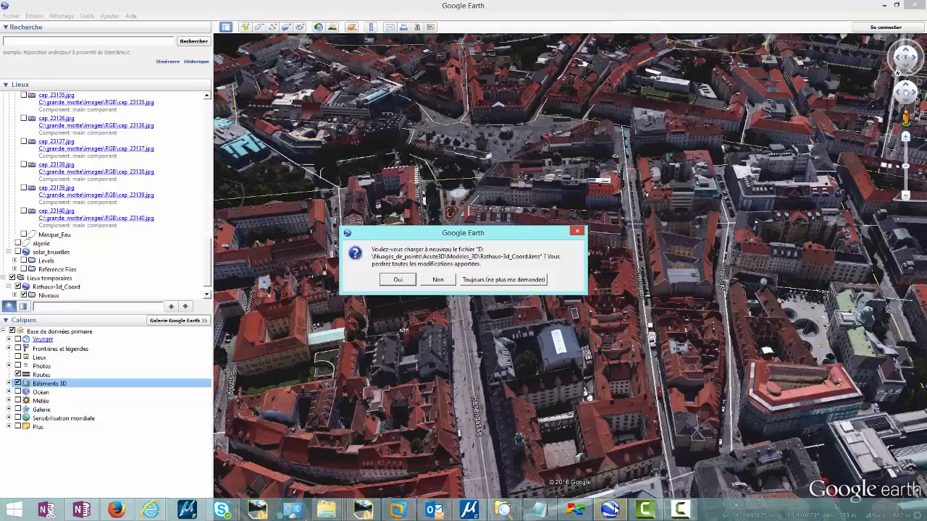
{"action": "left_click", "coordinate": [396, 281]}
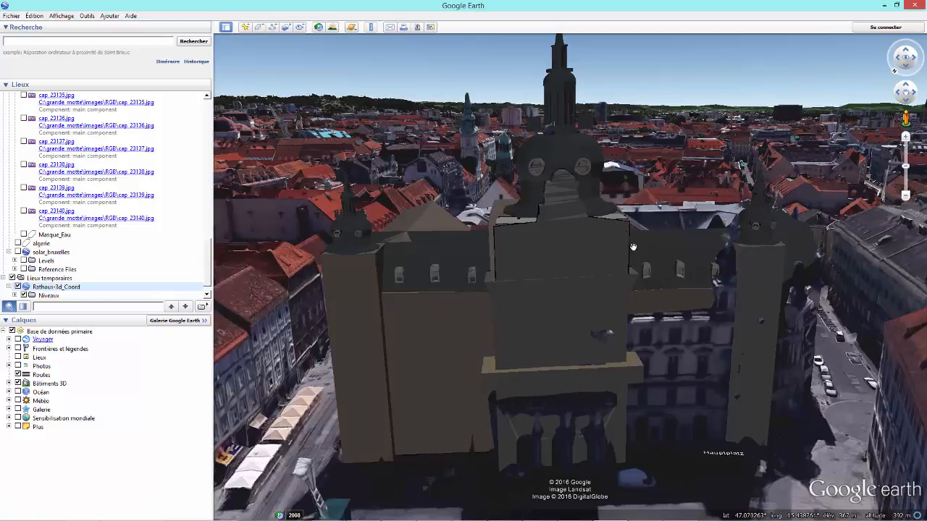
{"action": "middle_click_drag", "start_coordinate": [683, 268], "coordinate": [646, 230]}
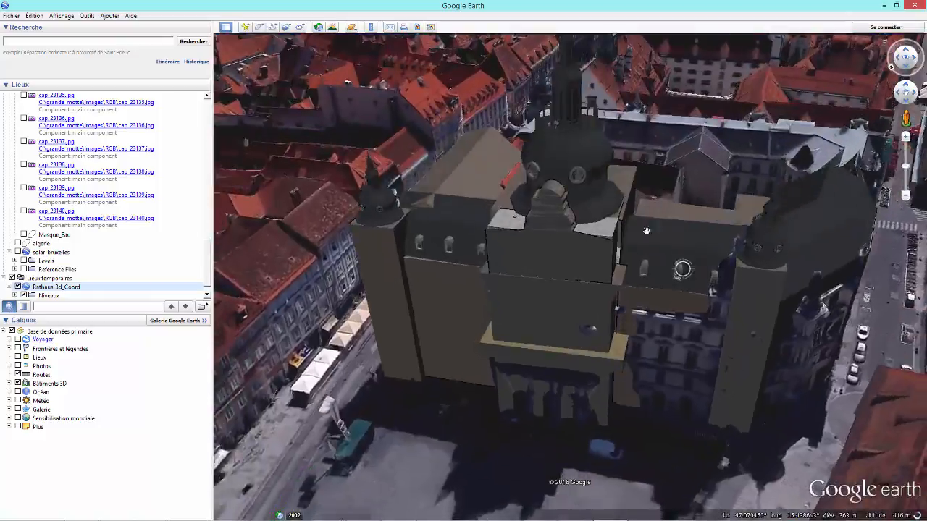
{"action": "scroll", "coordinate": [647, 240], "scroll_direction": "down", "scroll_amount": 5}
{"action": "left_click_drag", "start_coordinate": [630, 289], "coordinate": [609, 346]}
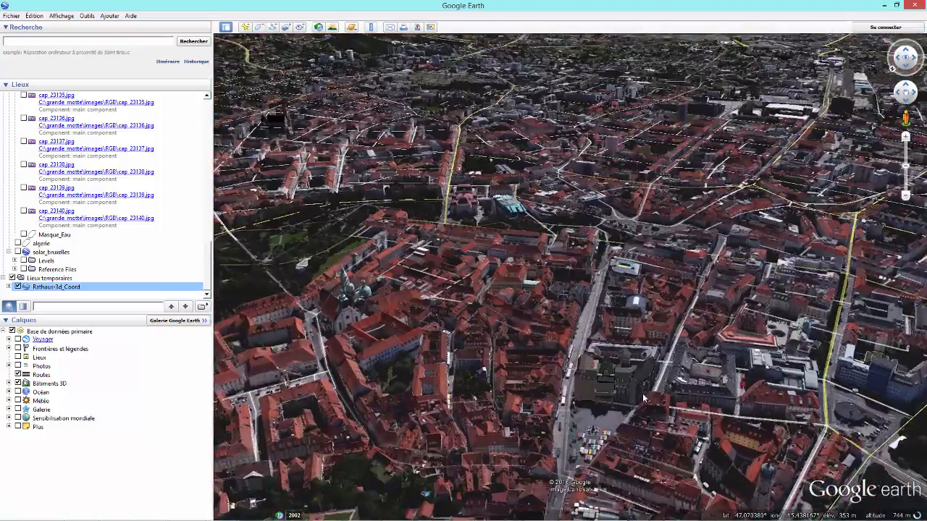